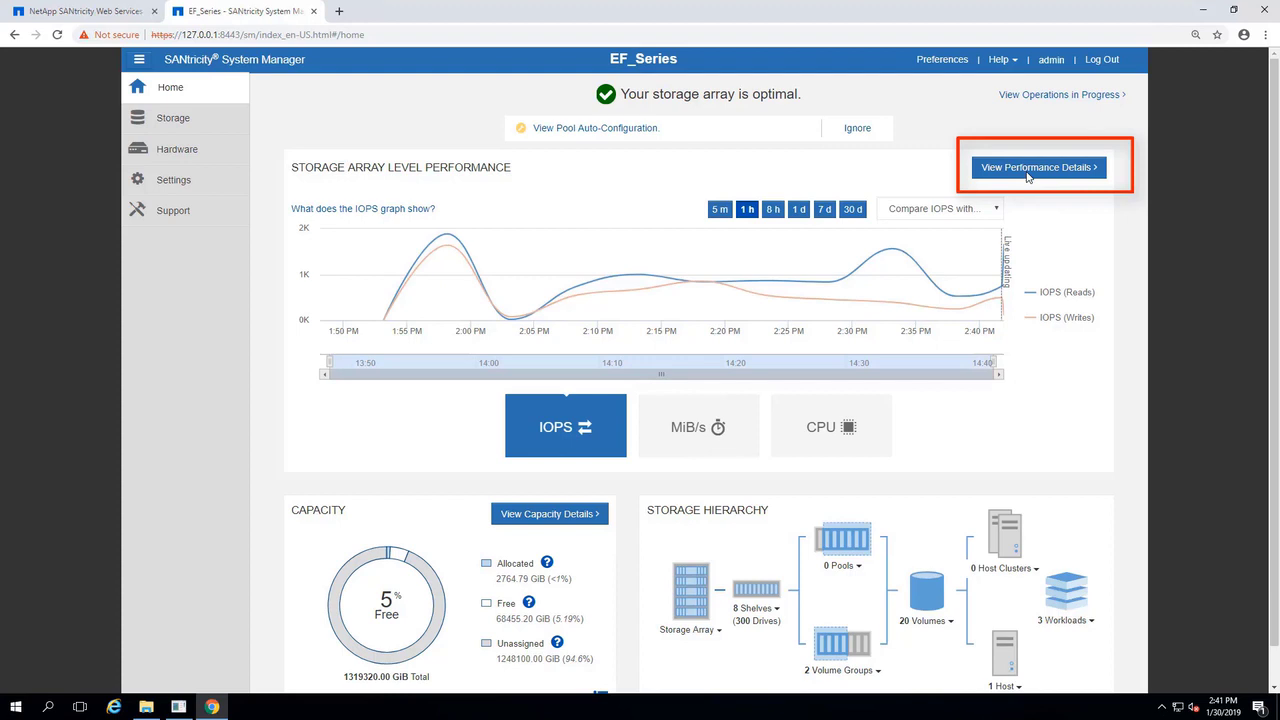
- Open the array's performance details and graph the volume groups SQLServer_OLTP and SQLServer_DW in the logical view
click(1027, 172)
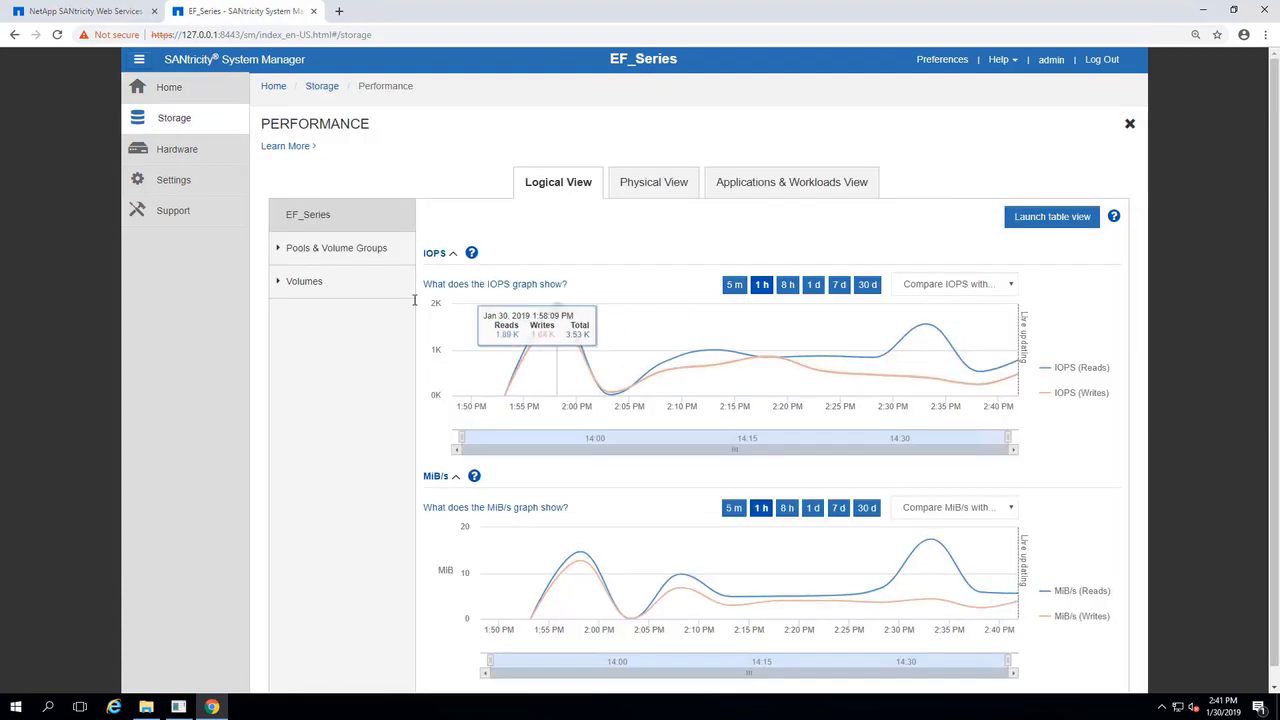
click(279, 248)
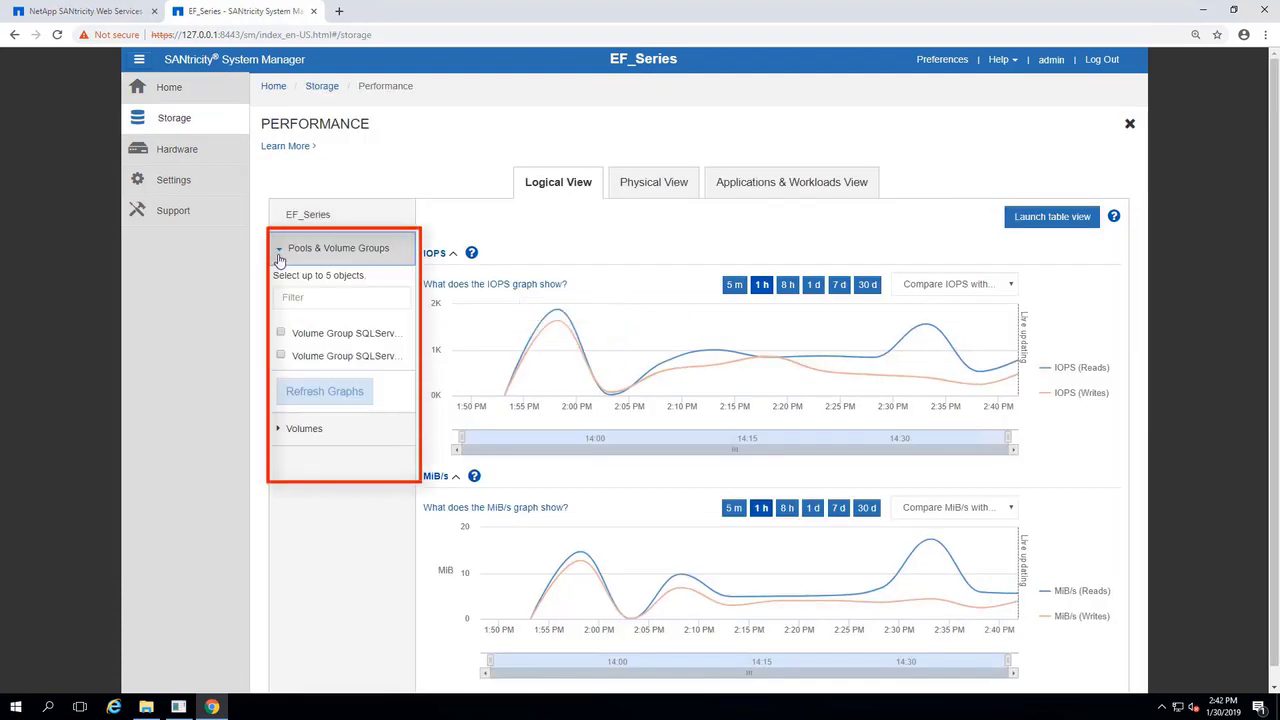
click(281, 333)
click(281, 356)
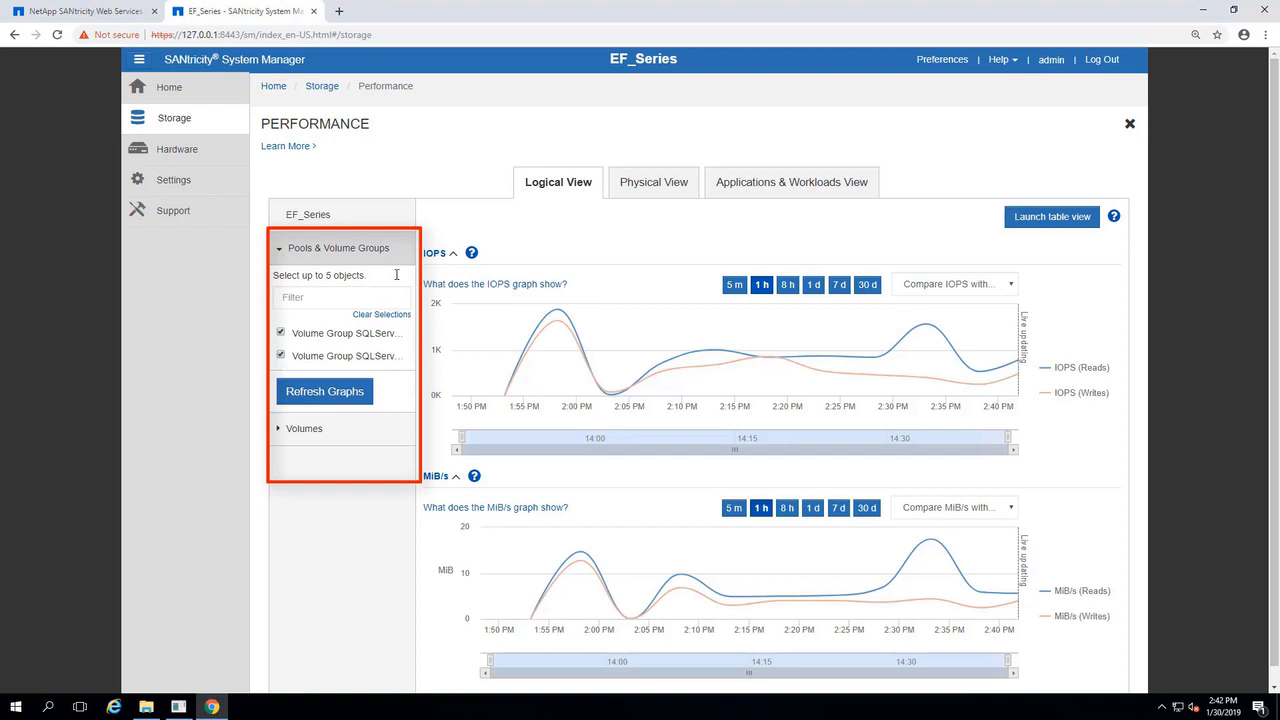
drag(416, 250, 444, 252)
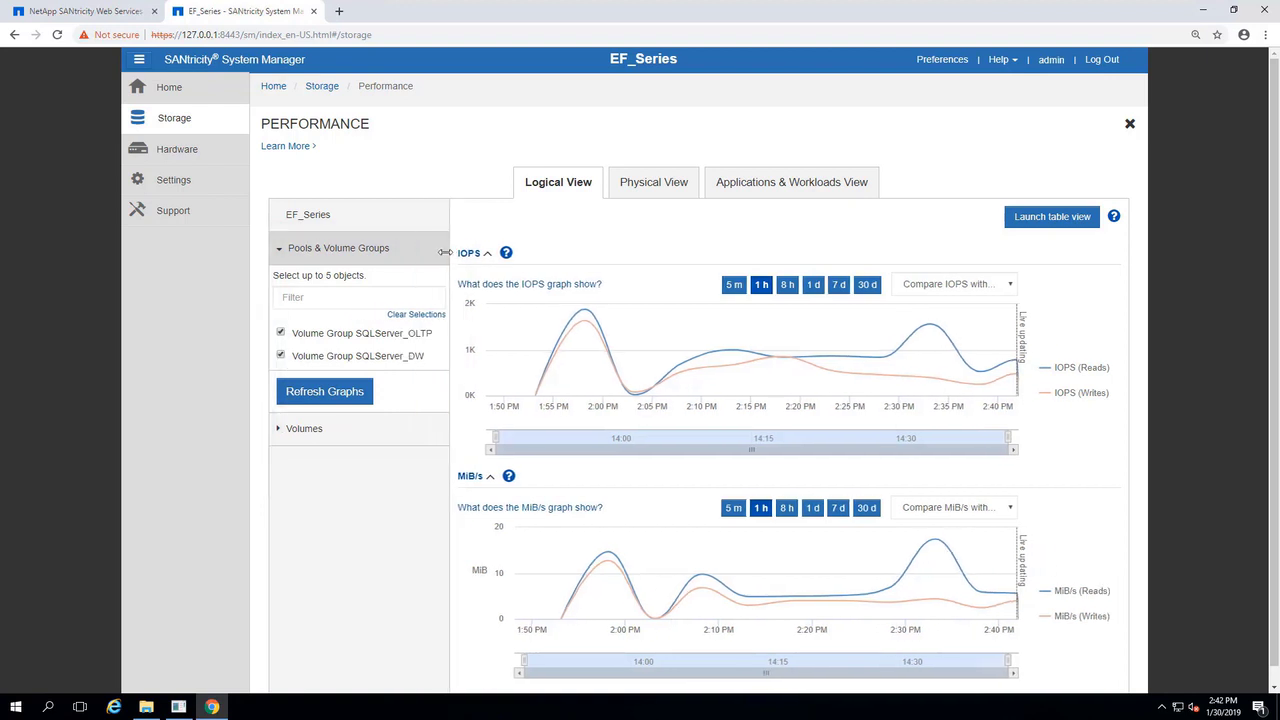
click(329, 401)
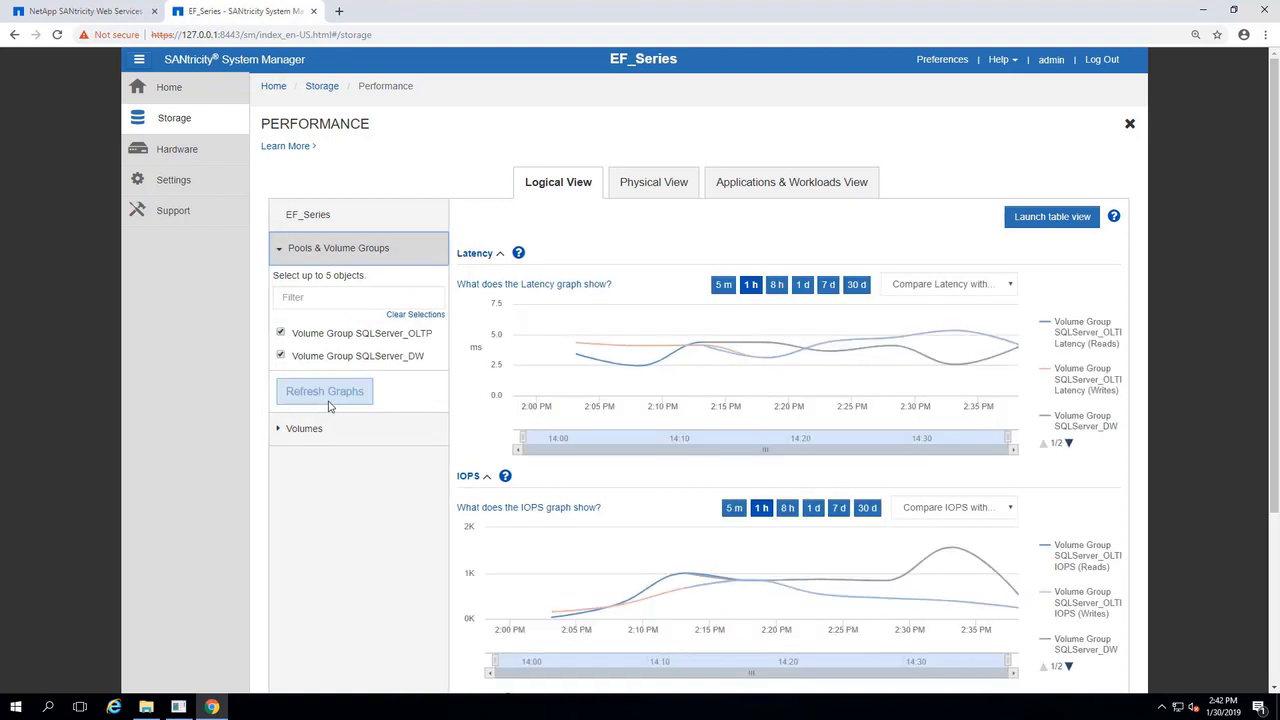
- For the graphed volume groups, compare Latency with MiB/s and IOPS with Latency
click(984, 285)
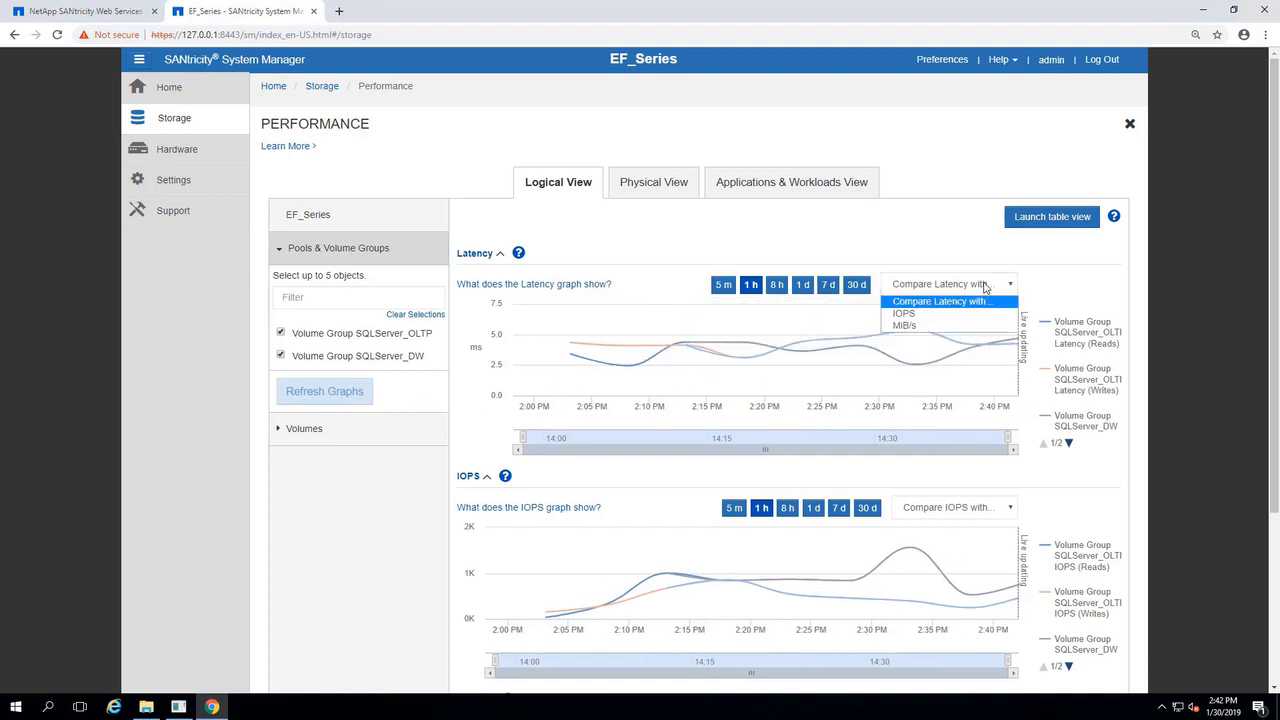
click(958, 328)
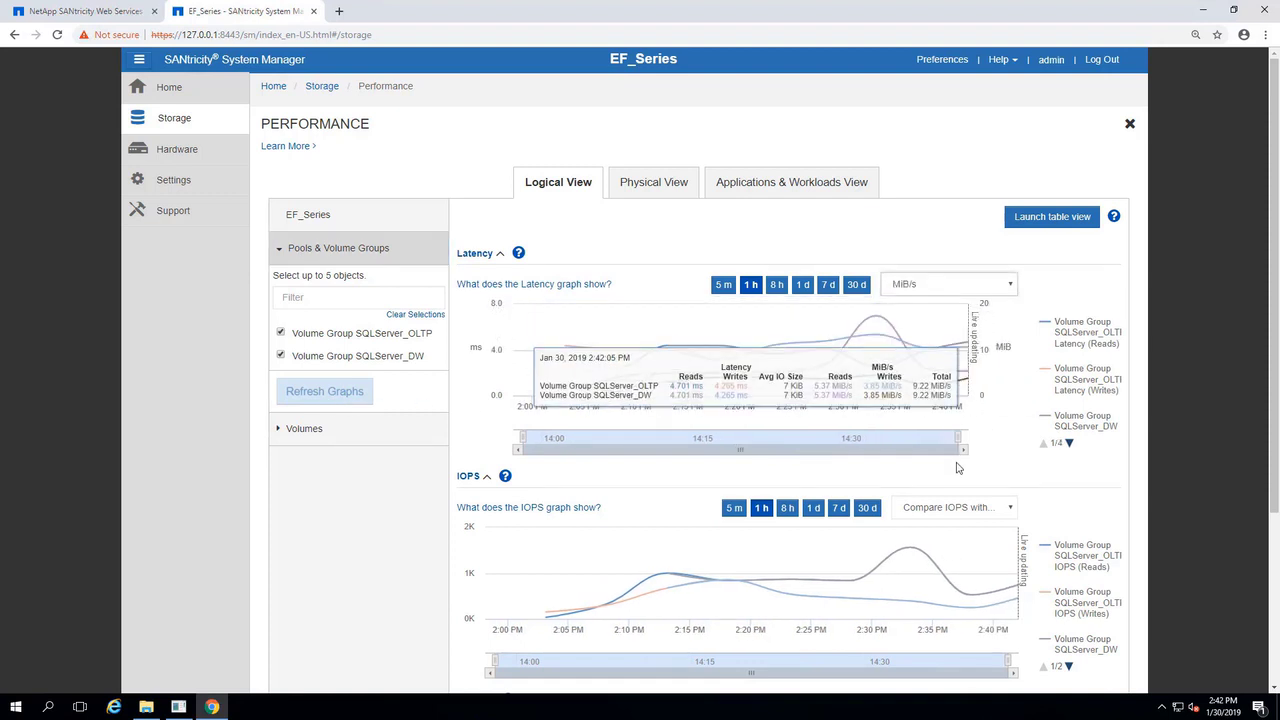
click(1000, 510)
click(925, 537)
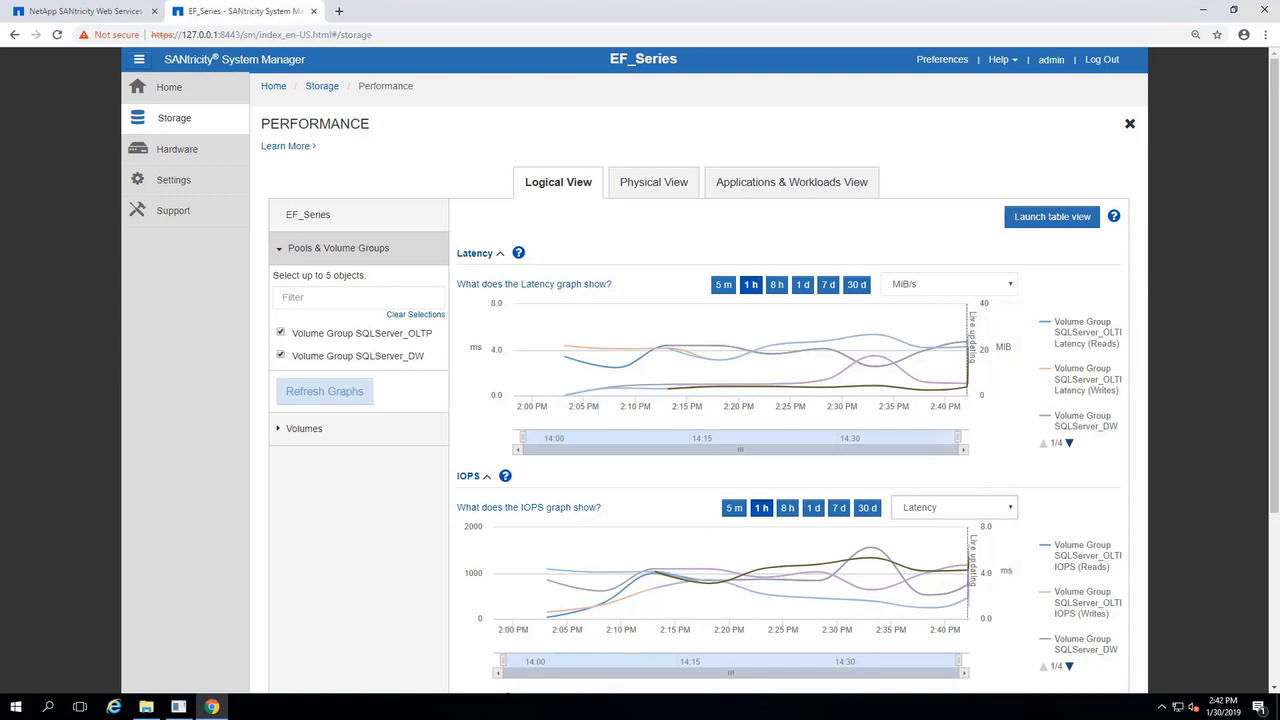
- Switch to the physical performance view and look through the selectable channels and drives
click(648, 186)
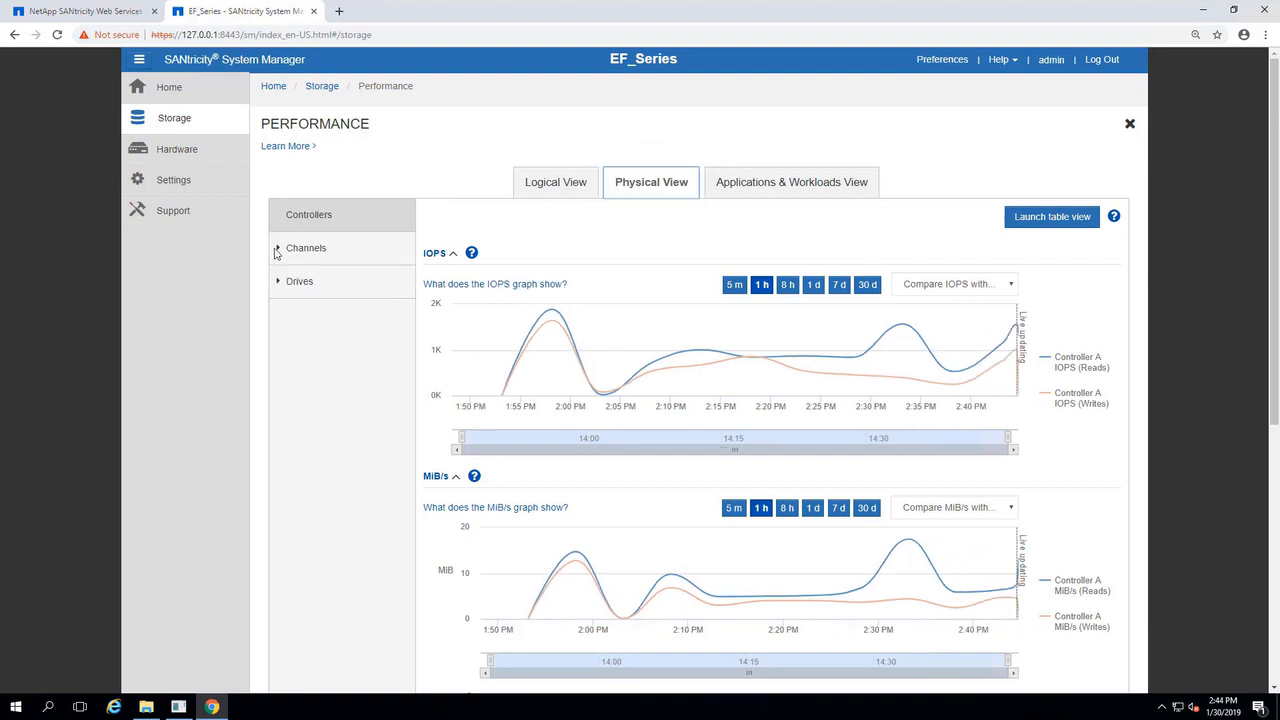
click(278, 252)
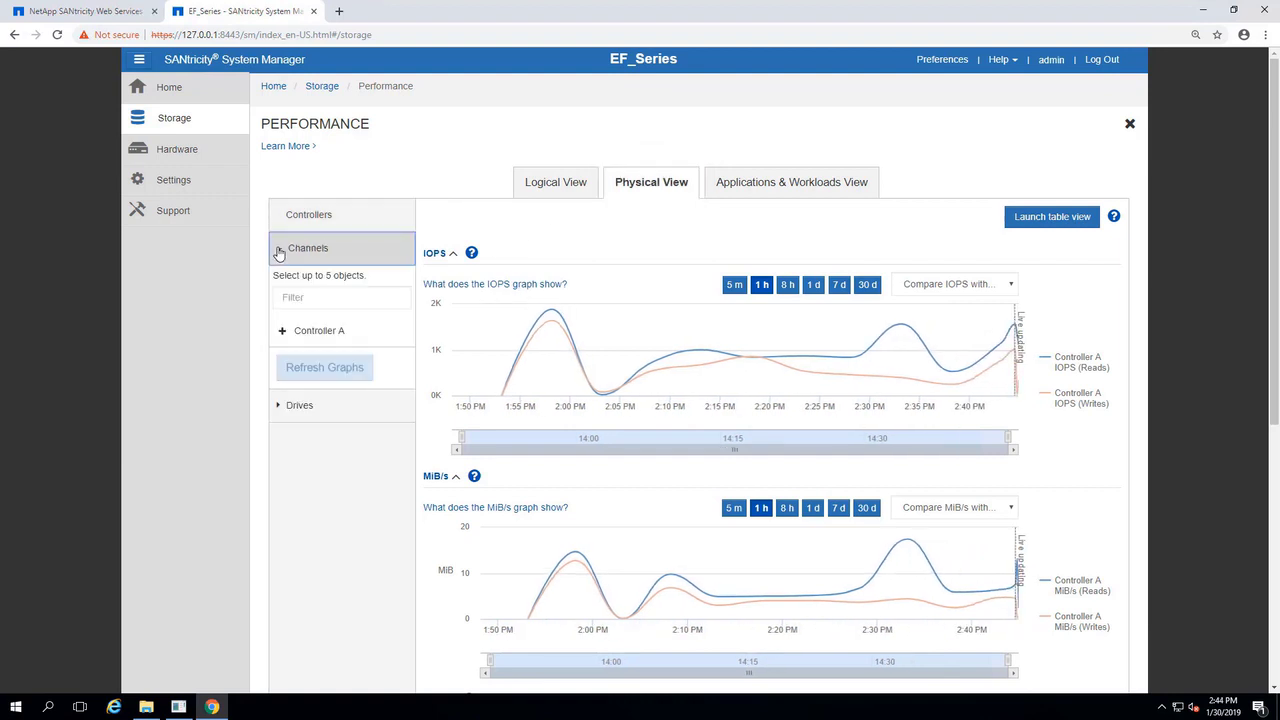
click(278, 252)
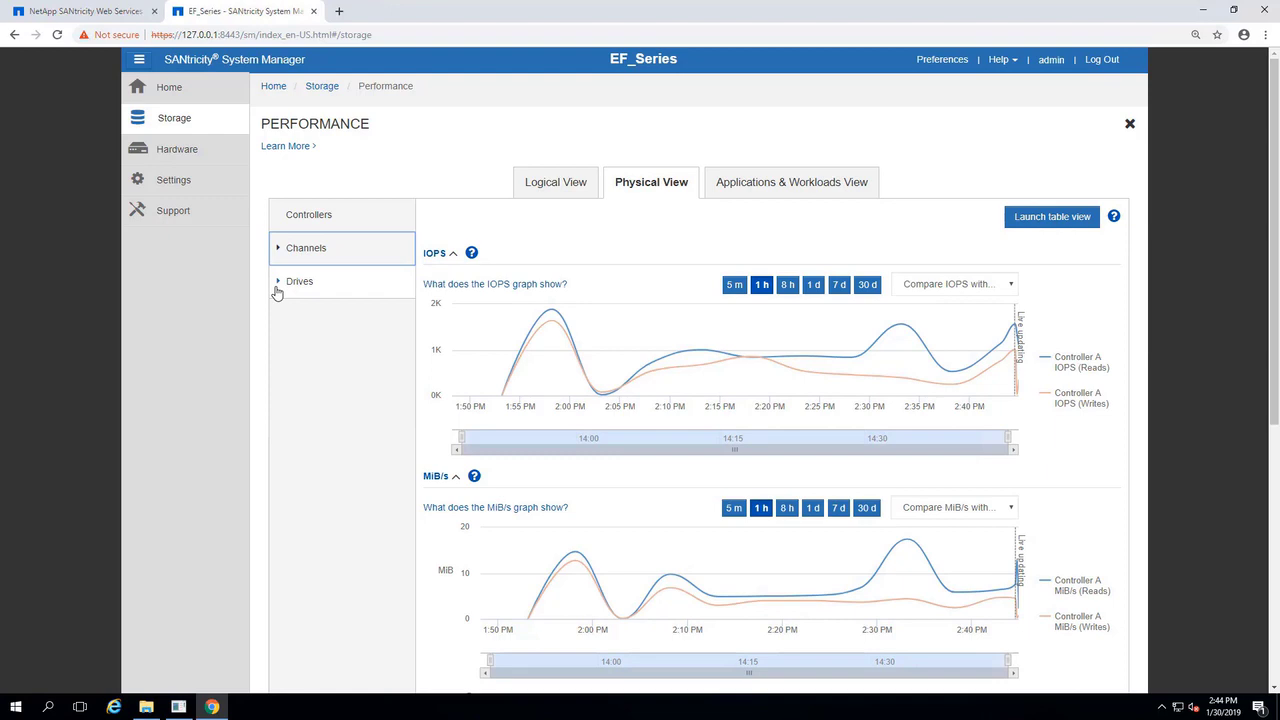
click(277, 289)
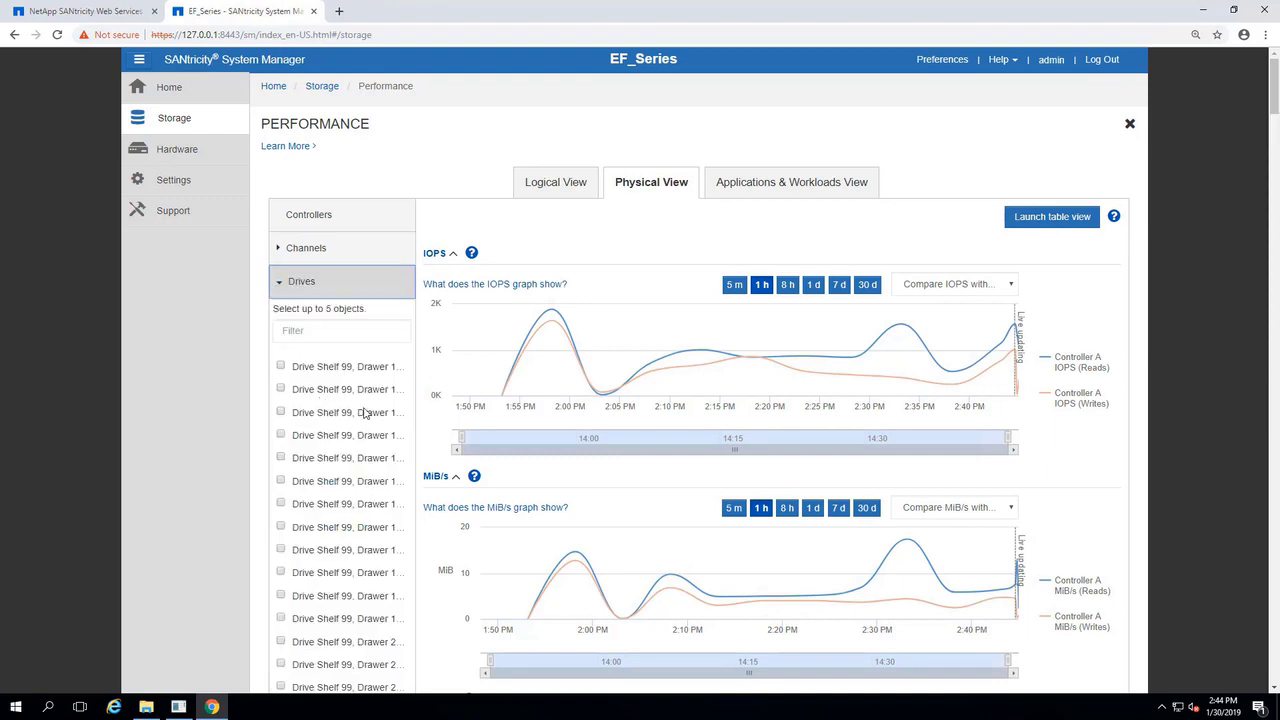
scroll(365, 413, down, 2)
scroll(365, 413, up, 2)
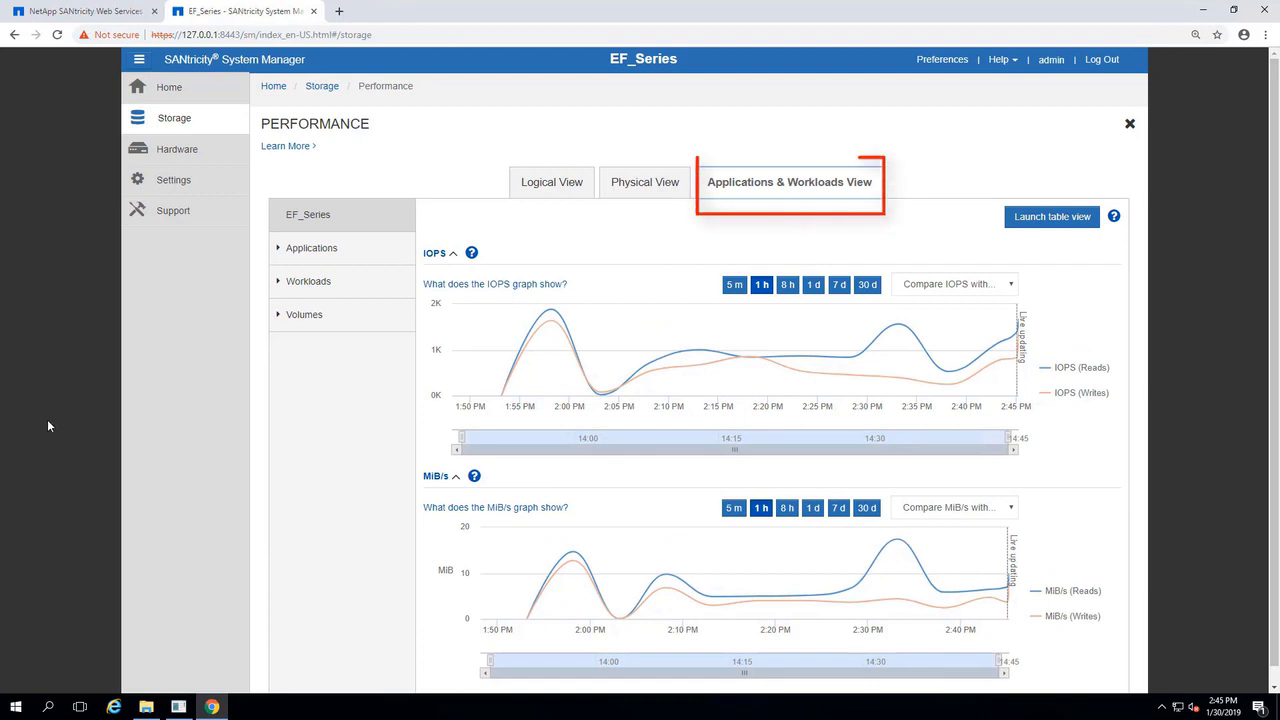
- In the Applications & Workloads view, check the applications list, then graph the workloads SQLServer_DW and SQLServer_OLTP
click(282, 252)
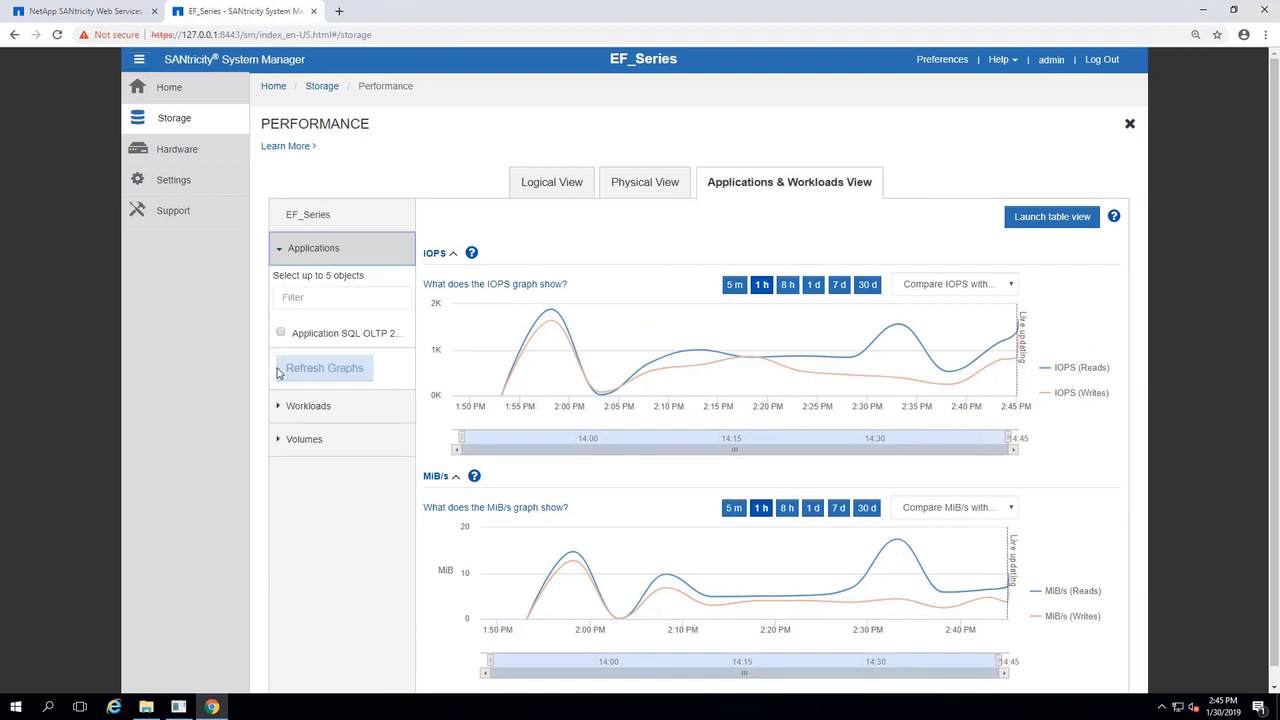
click(278, 258)
click(281, 286)
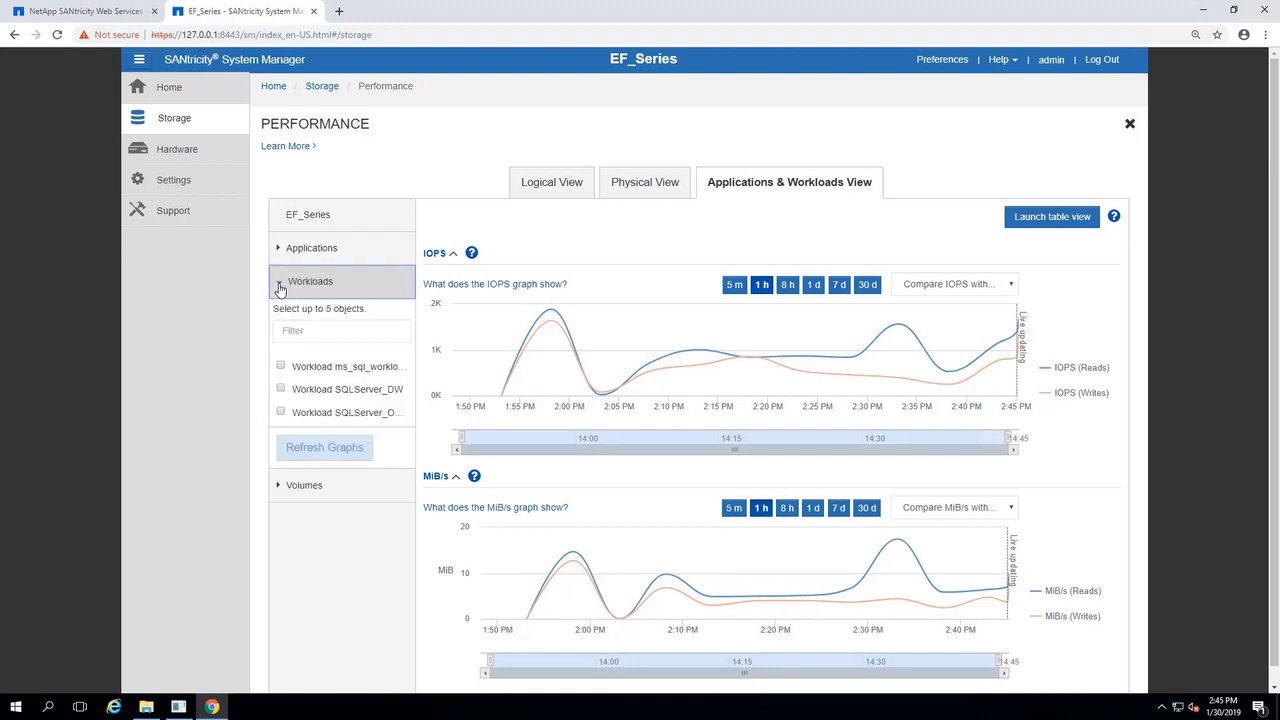
drag(414, 214, 432, 220)
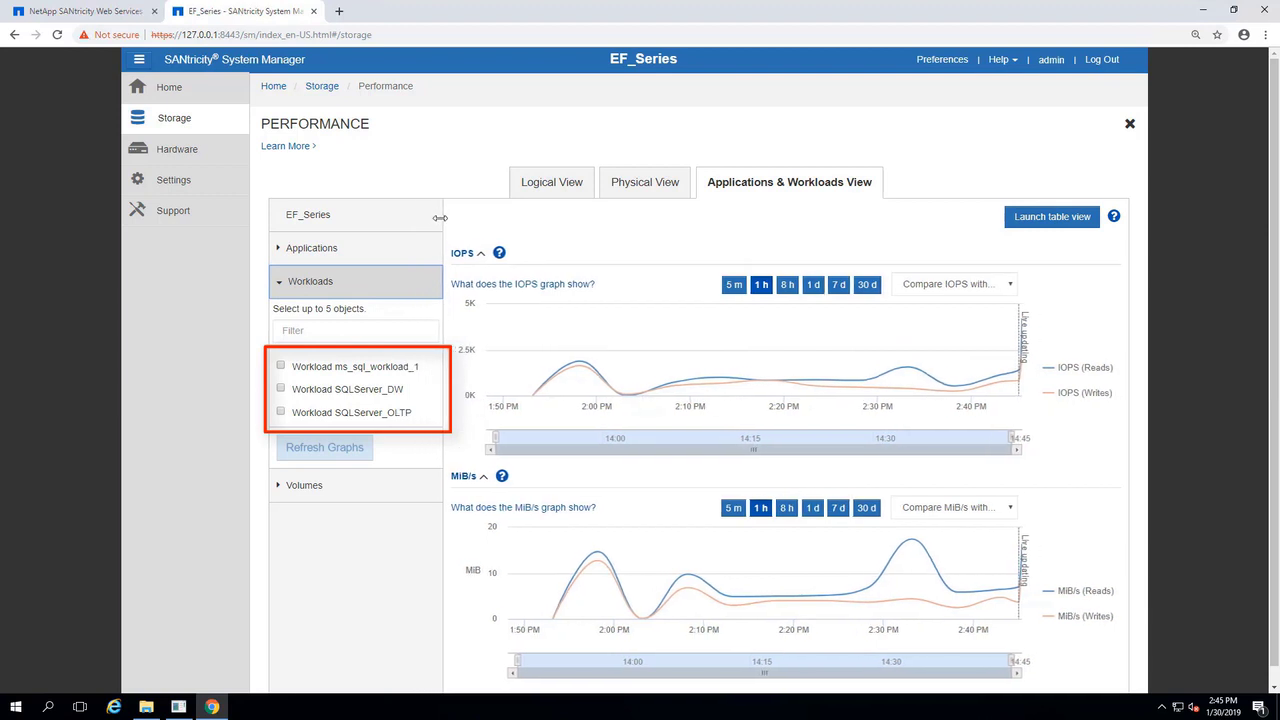
click(280, 389)
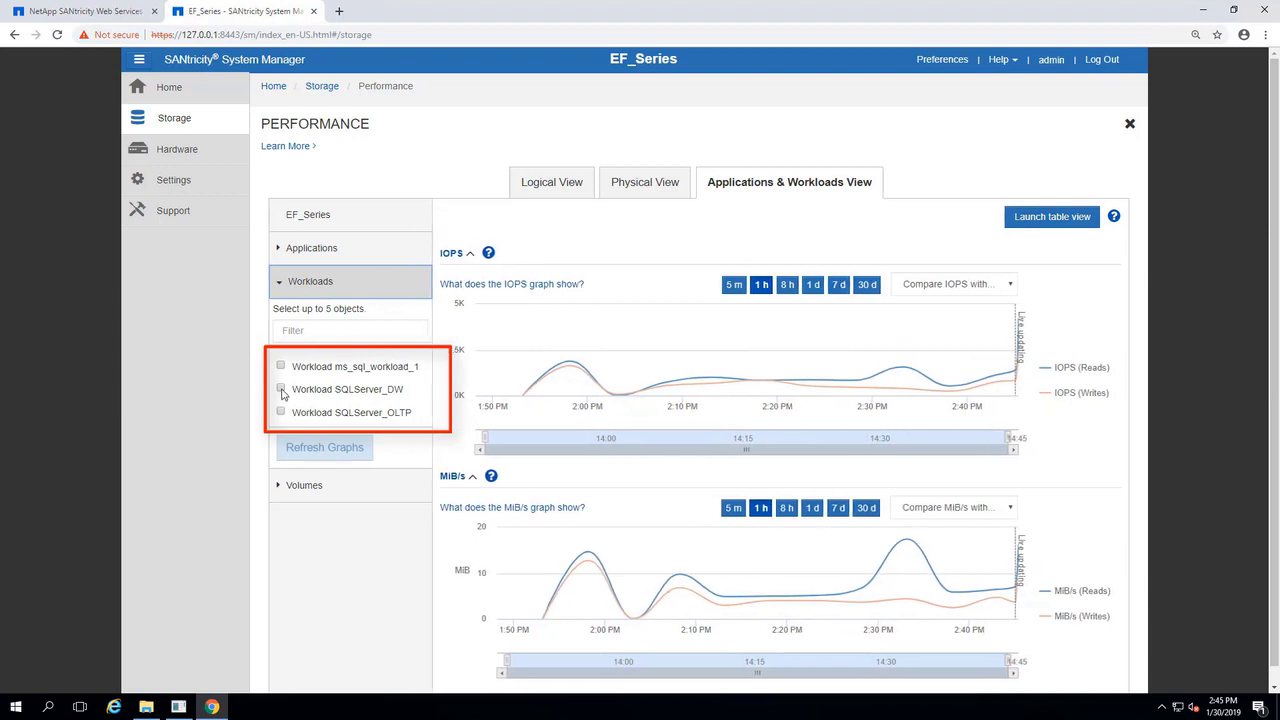
click(280, 413)
click(330, 451)
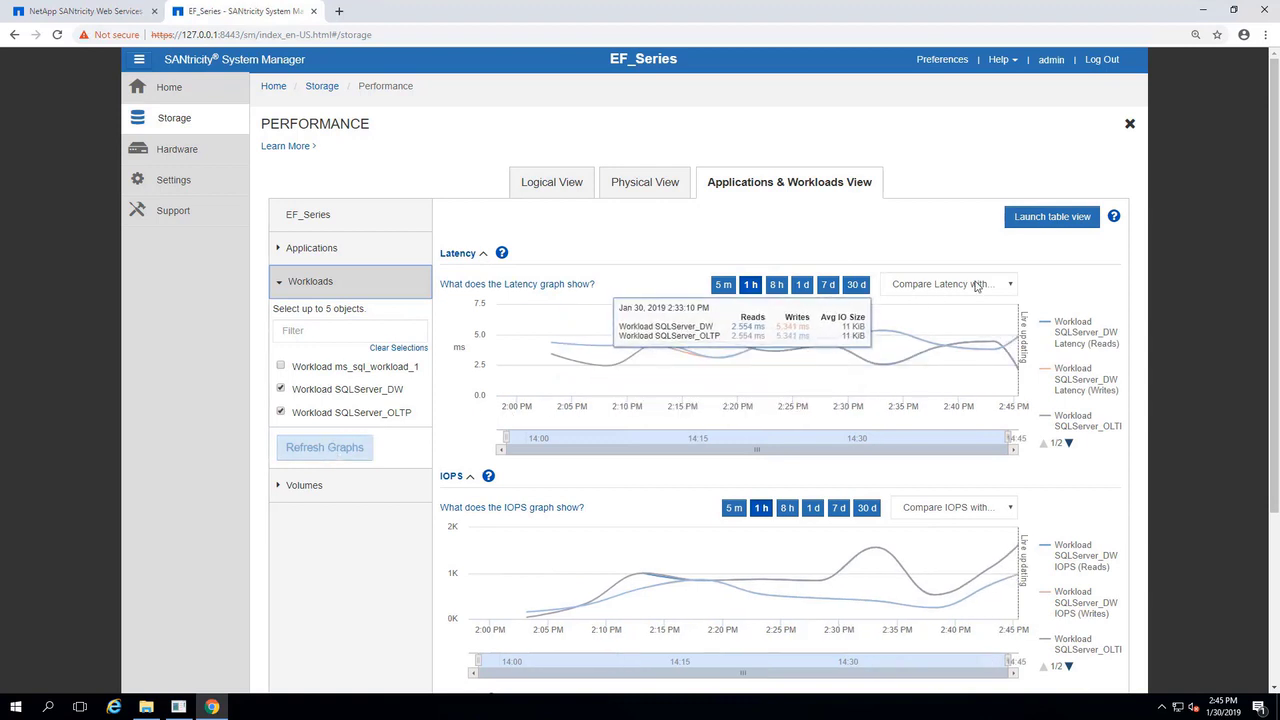
- For the two graphed SQLServer workloads, compare Latency with MiB/s and IOPS with Latency
click(977, 287)
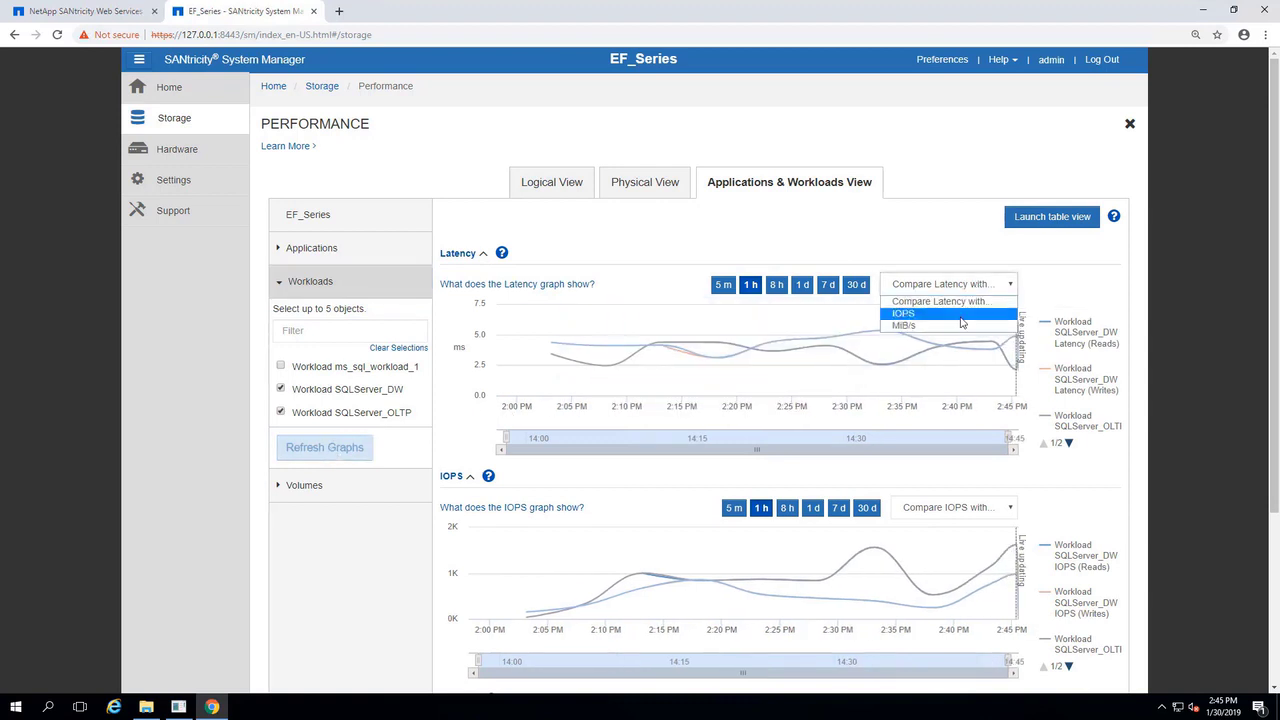
click(960, 326)
click(968, 508)
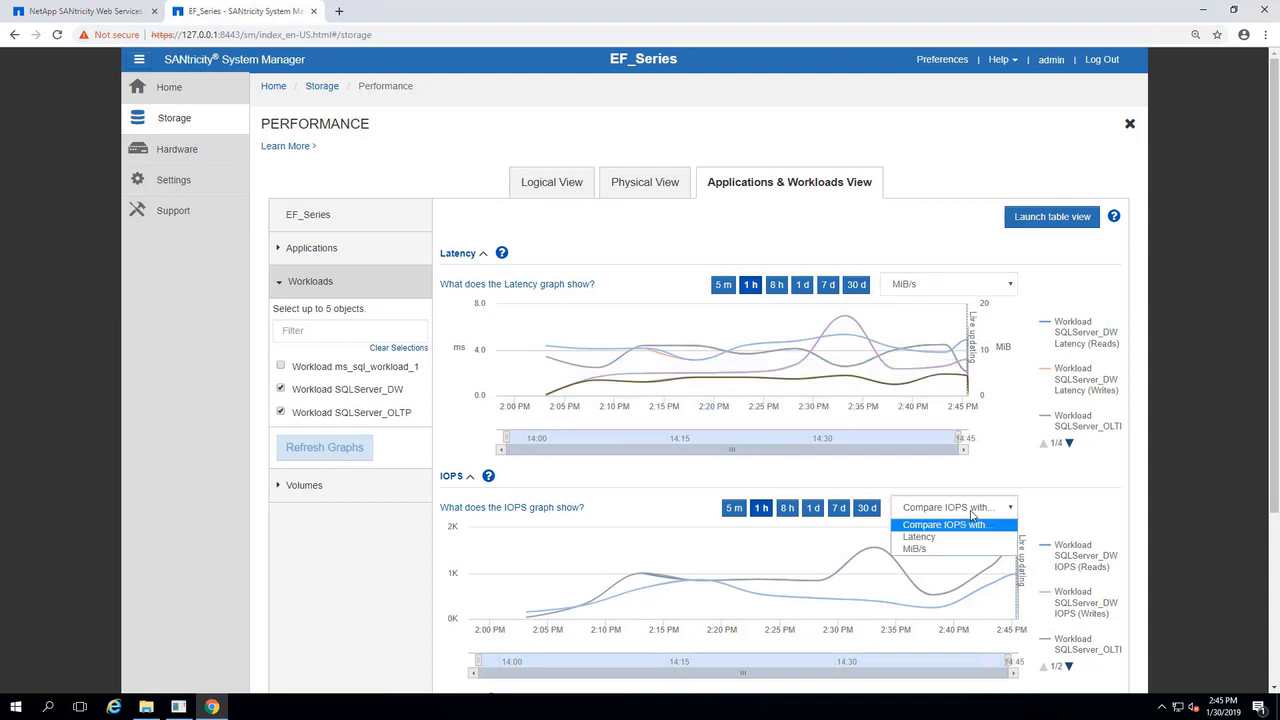
click(919, 537)
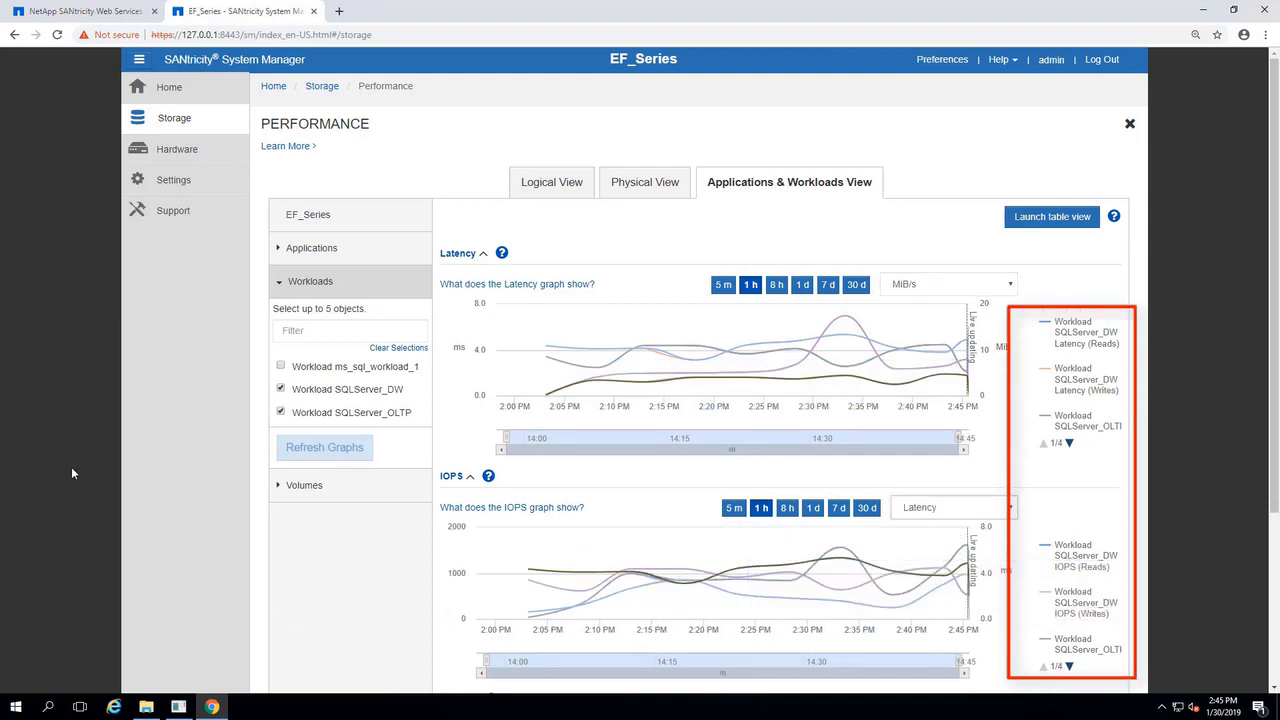
- Graph the performance of the single volume SQLServer_OLTP_Log from the SQLServer_OLTP workload
click(277, 488)
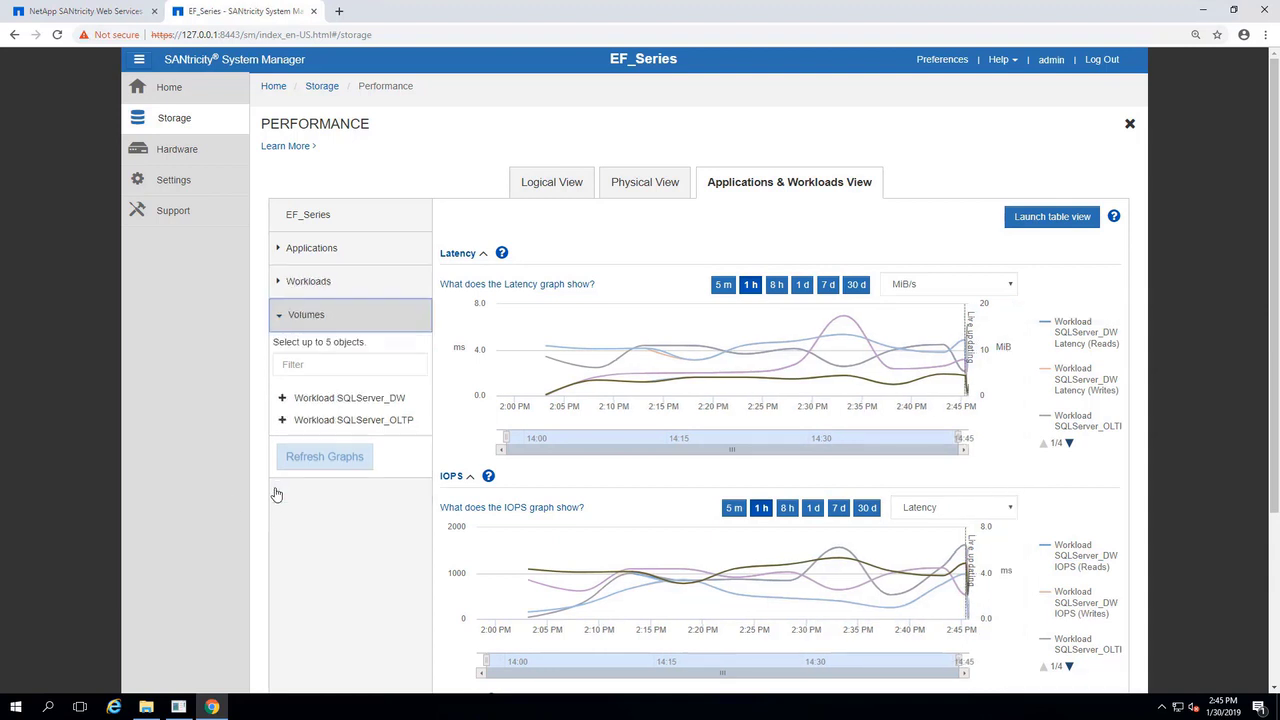
click(283, 421)
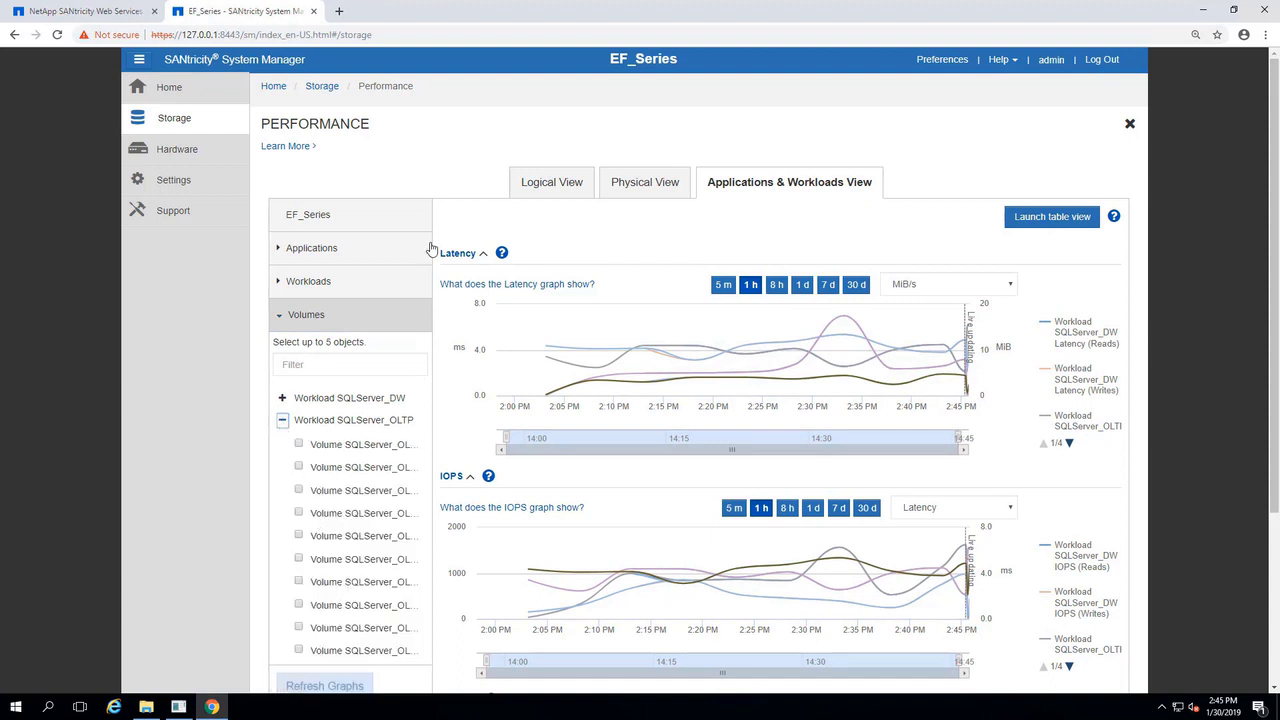
drag(433, 216, 483, 216)
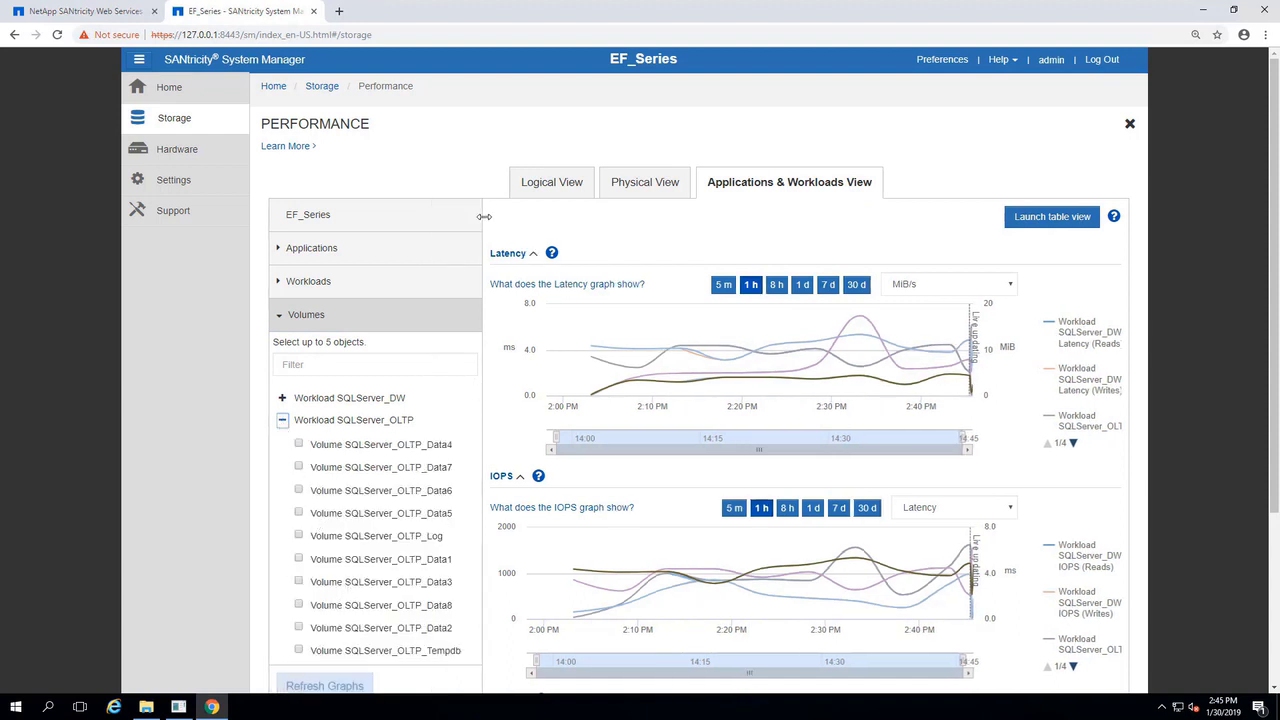
click(298, 537)
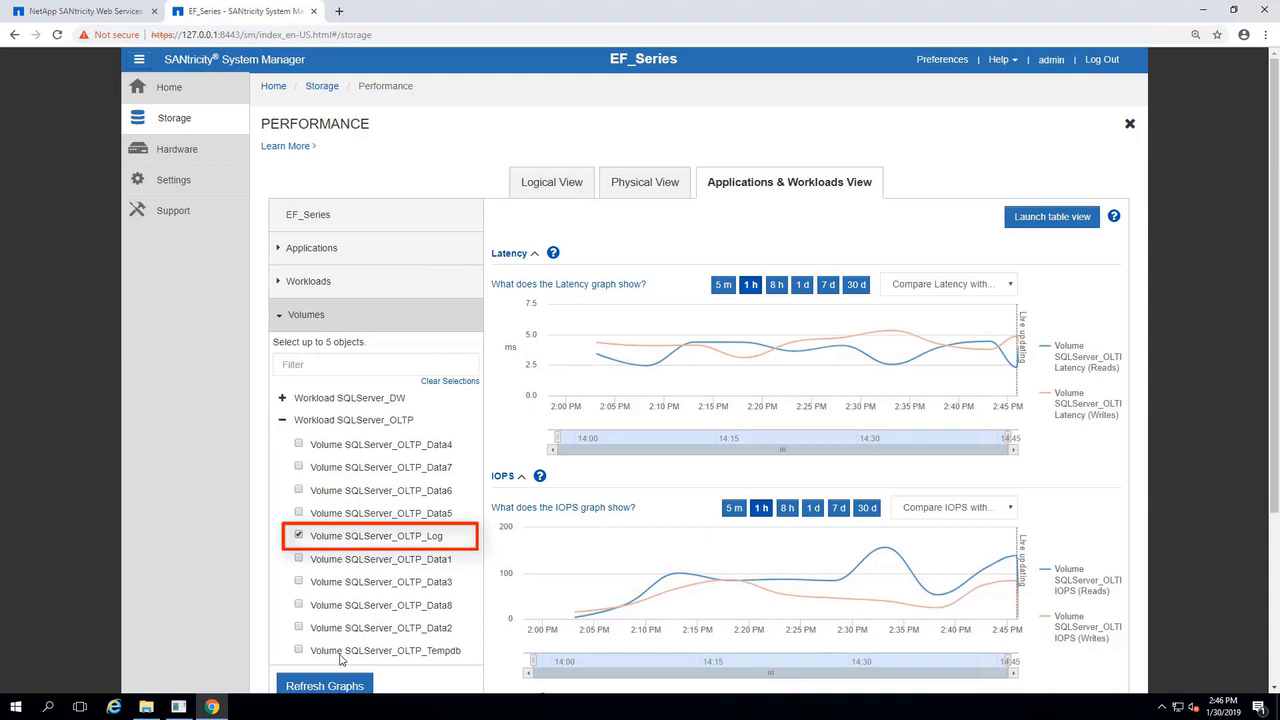
click(357, 688)
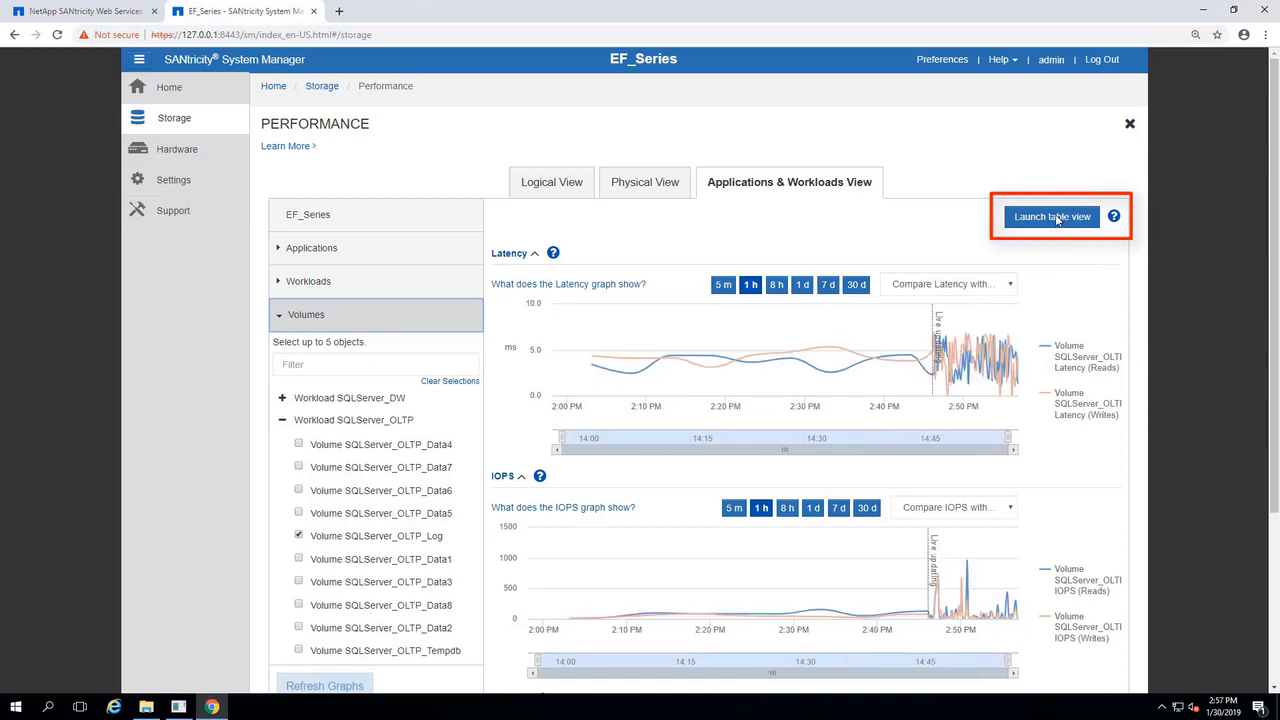
- Launch the performance table view in a maximized window and export the table as a CSV file
click(1055, 219)
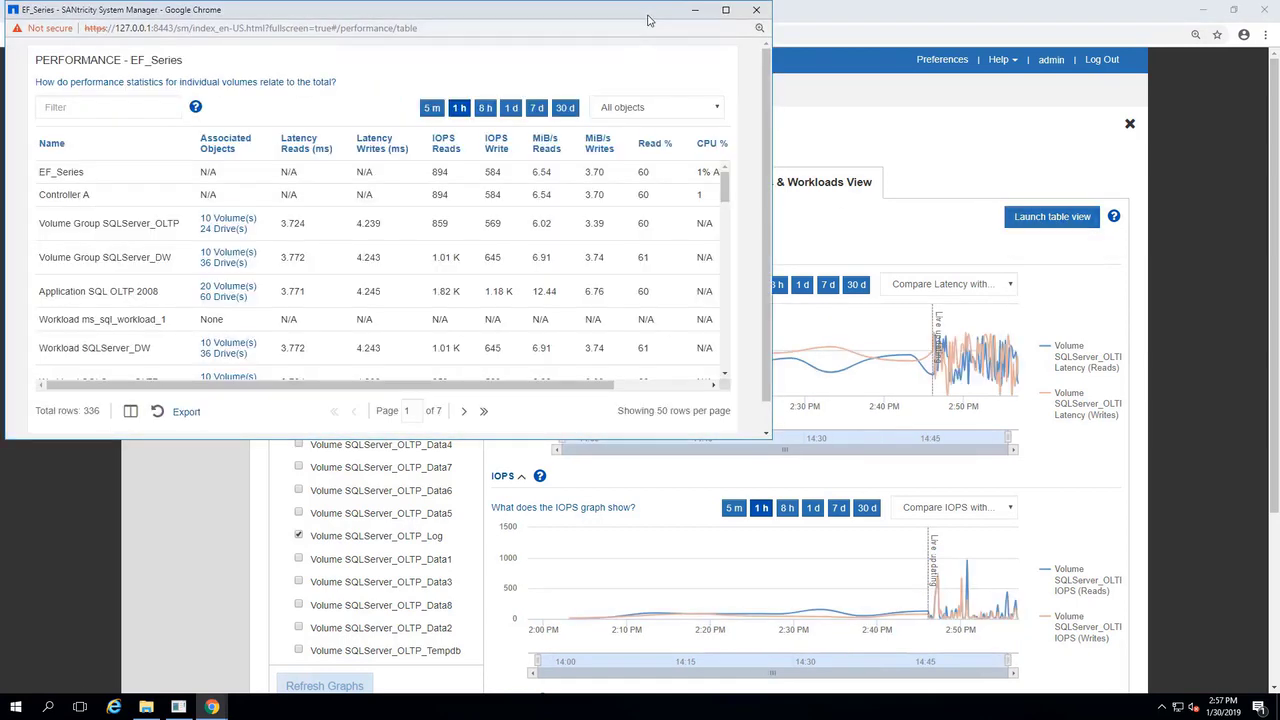
double_click(649, 16)
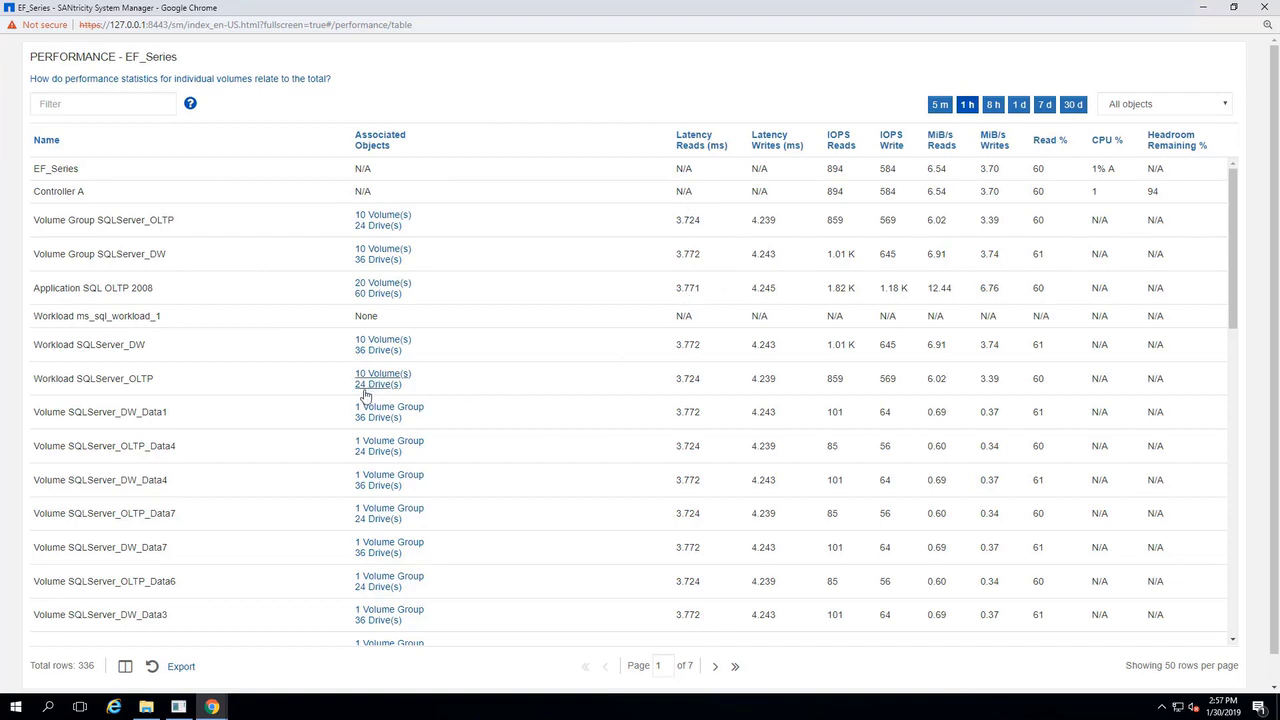
click(182, 665)
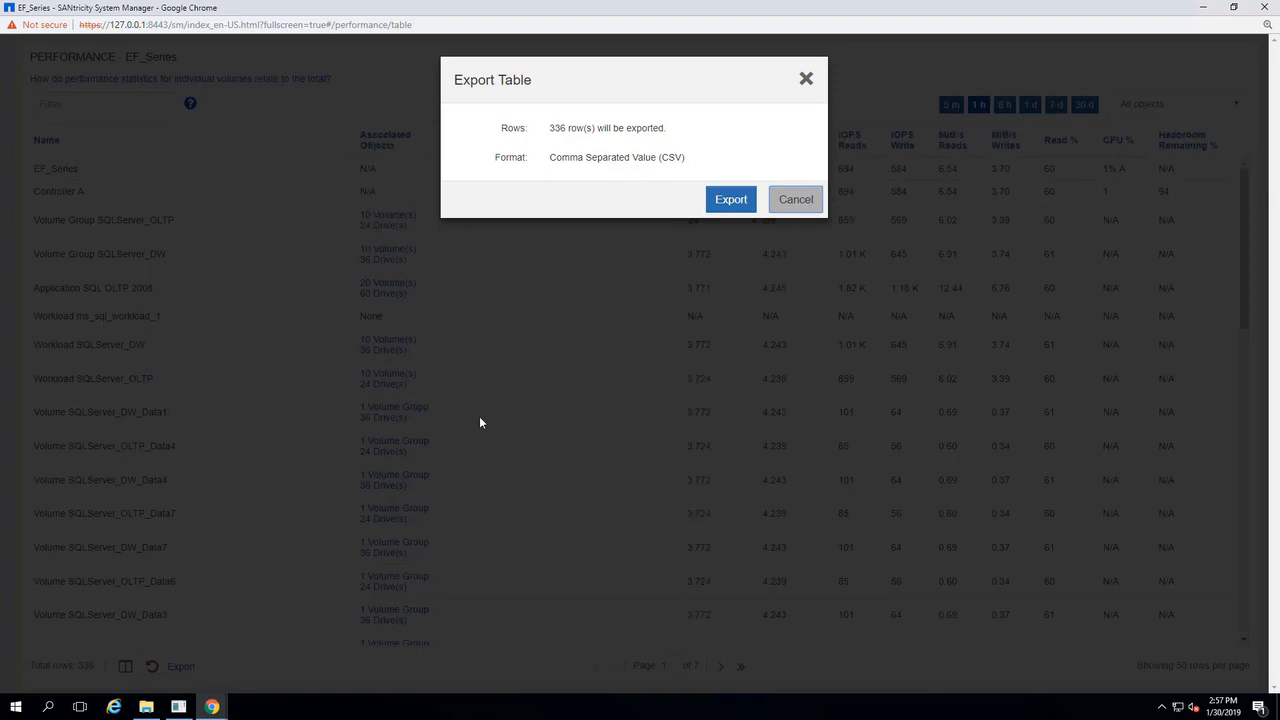
click(728, 205)
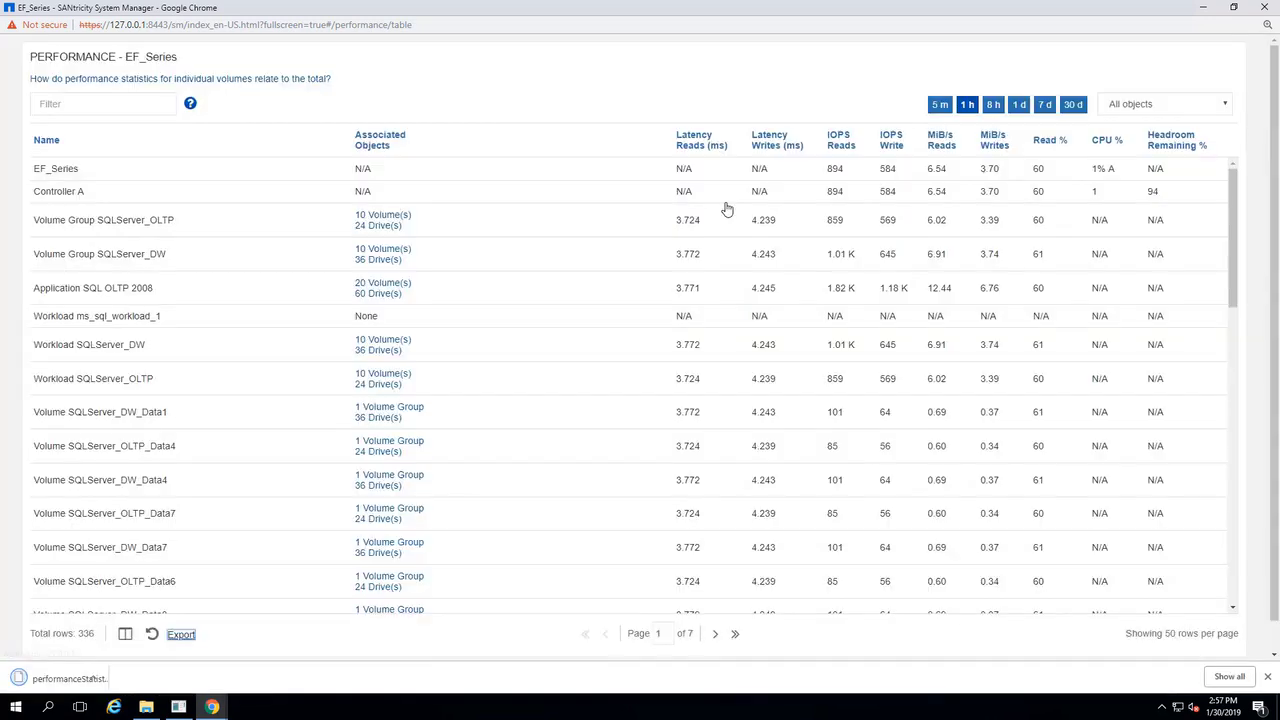